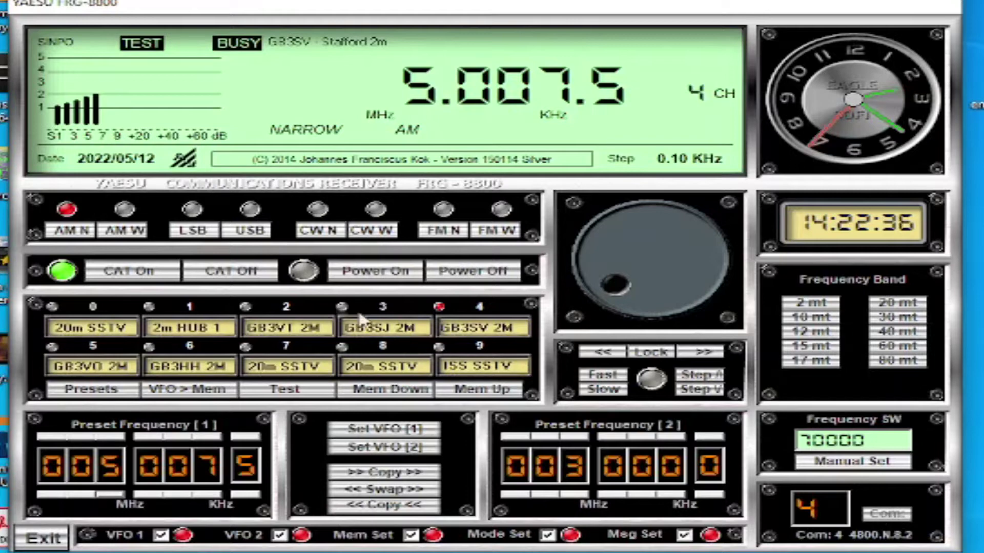
Step: Open the COM port settings and select port 4 for the receiver
{"action": "left_click", "coordinate": [885, 513]}
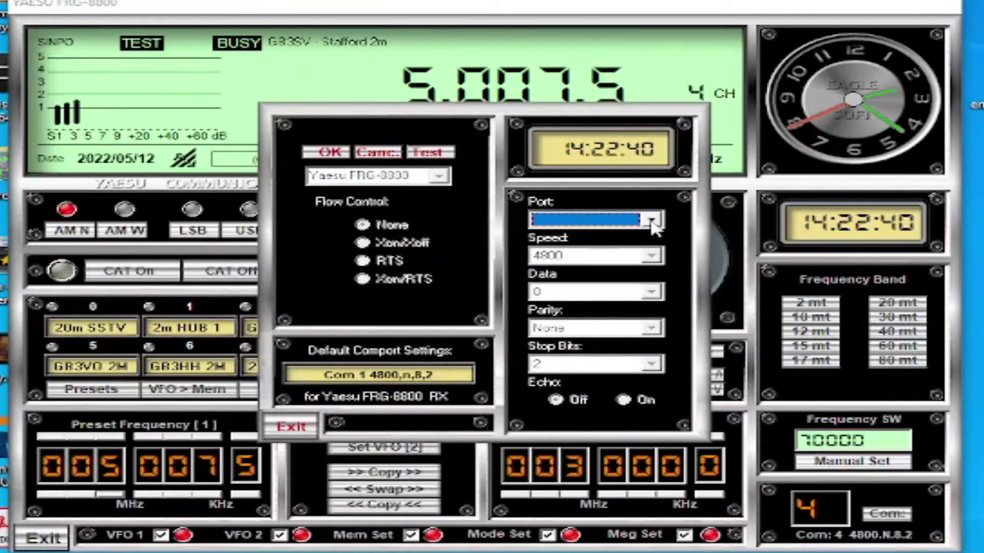
{"action": "left_click", "coordinate": [651, 221]}
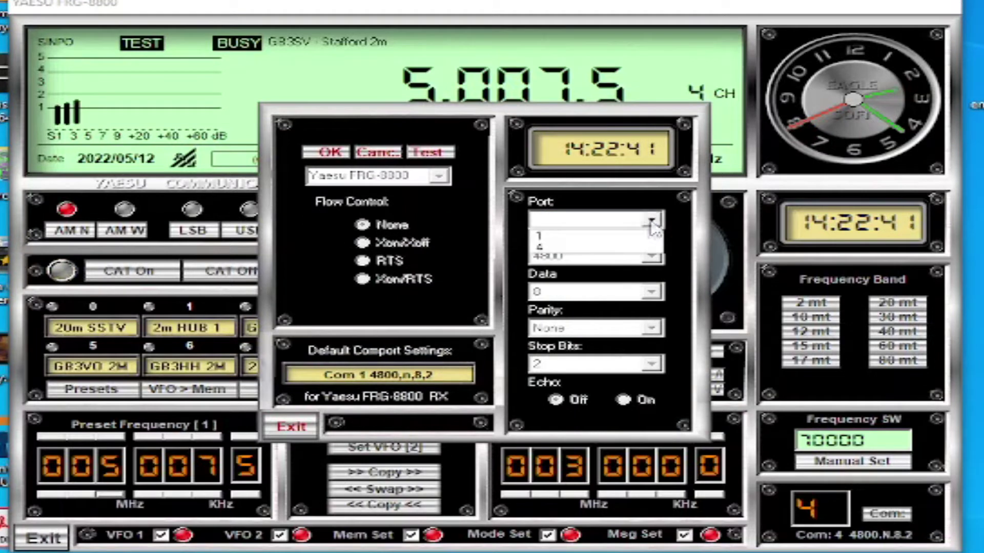
{"action": "left_click", "coordinate": [564, 248]}
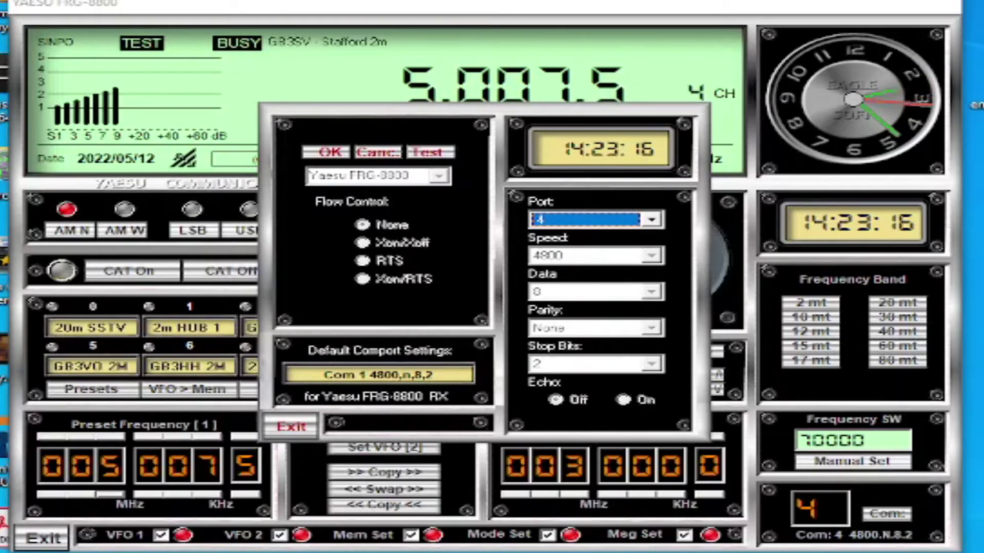
Step: Open Device Manager through the Windows Control Panel and expand the Ports (COM & LPT) category
{"action": "left_click", "coordinate": [866, 518]}
{"action": "type", "text": "co"}
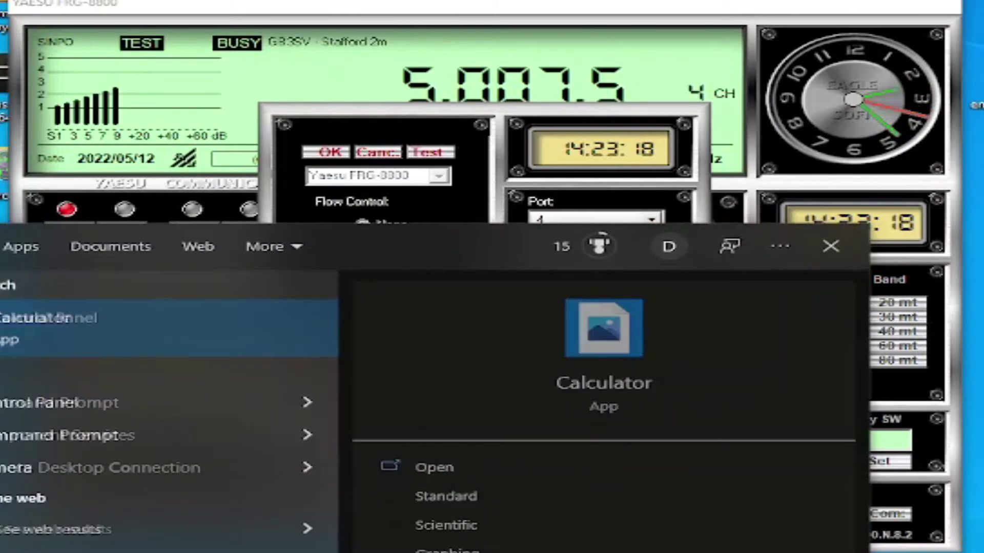
{"action": "left_click", "coordinate": [615, 382]}
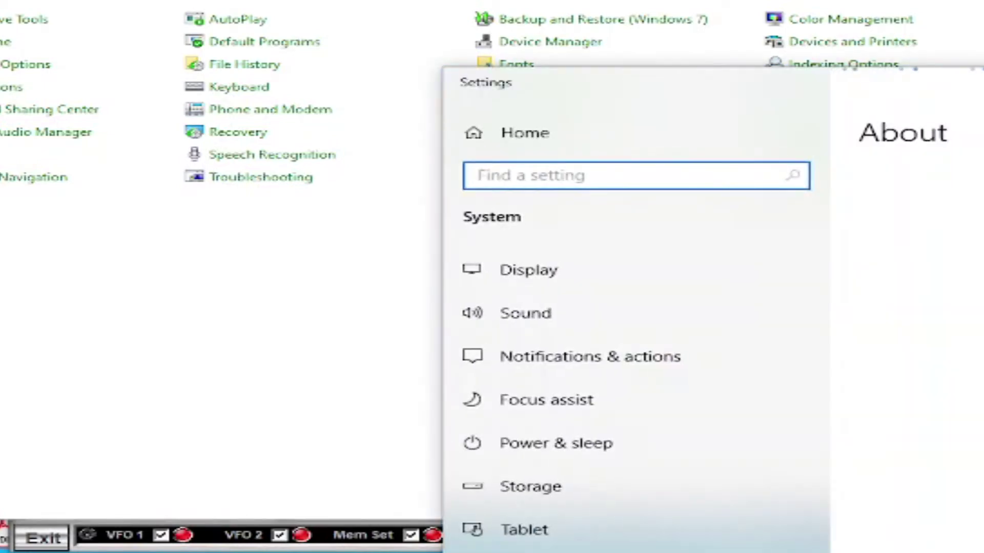
{"action": "scroll", "coordinate": [492, 512], "scroll_direction": "down", "scroll_amount": 5}
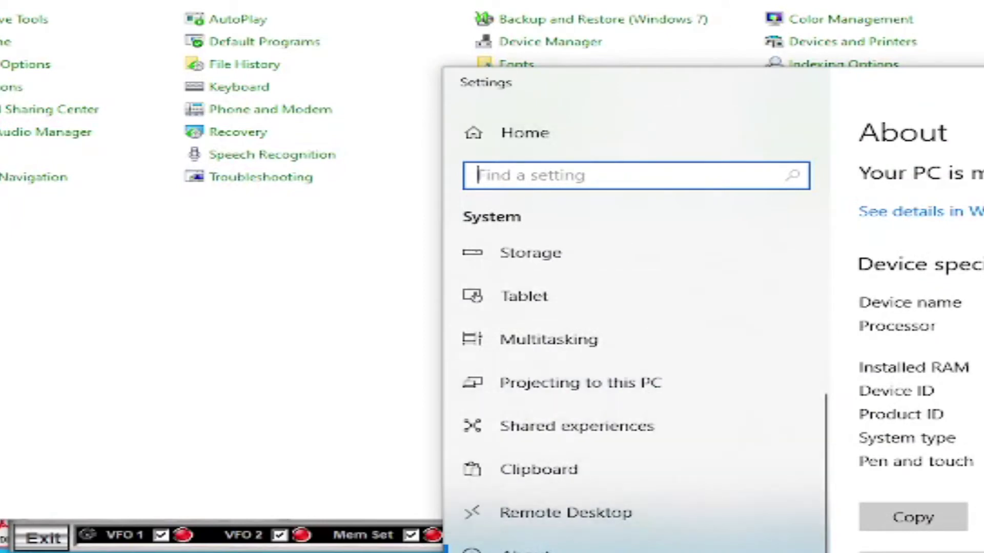
{"action": "key", "text": "alt+F4"}
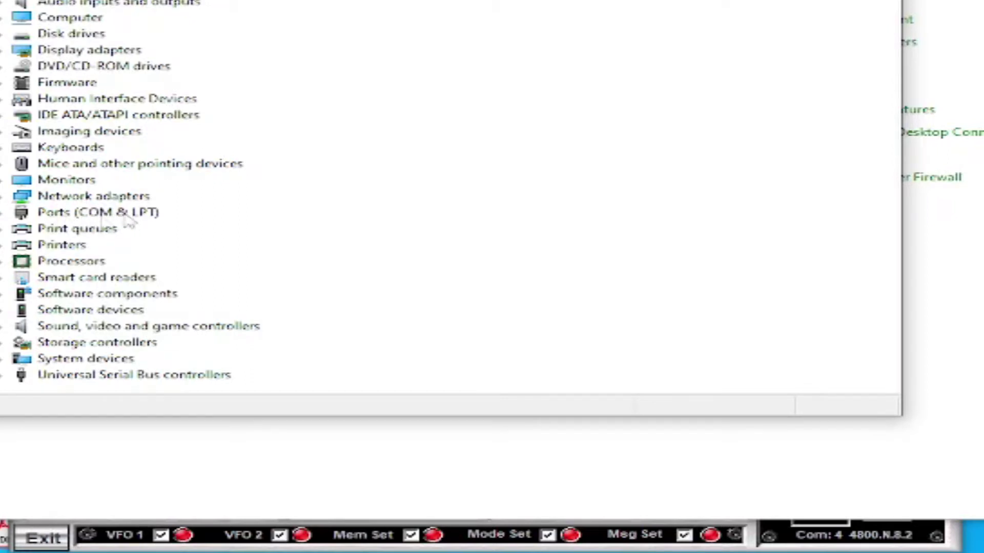
{"action": "left_click", "coordinate": [4, 213]}
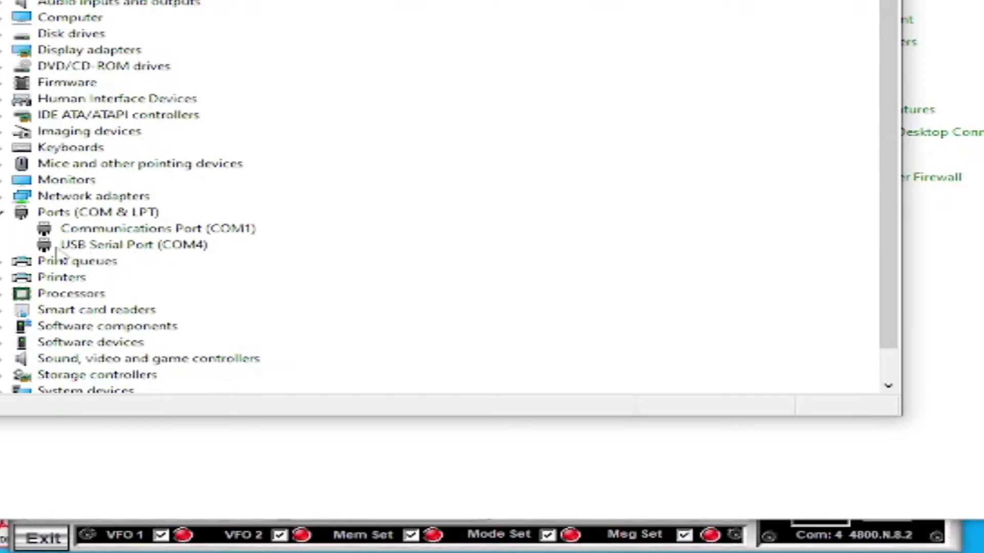
Step: Check the device status in the USB Serial Port (COM4) properties, and close Device Manager and the Control Panel
{"action": "right_click", "coordinate": [137, 249]}
{"action": "left_click", "coordinate": [226, 345]}
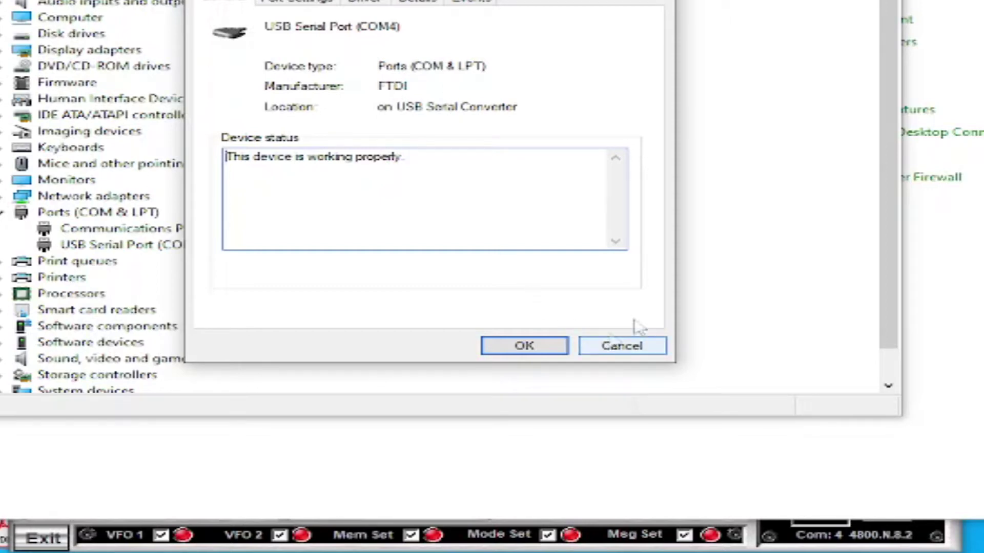
{"action": "left_click", "coordinate": [624, 350]}
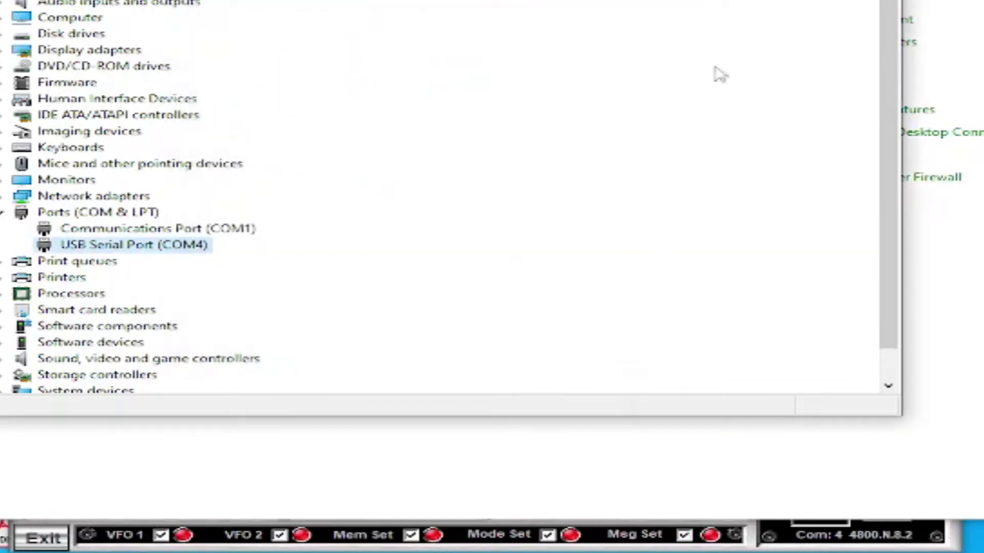
{"action": "key", "text": "alt+F4"}
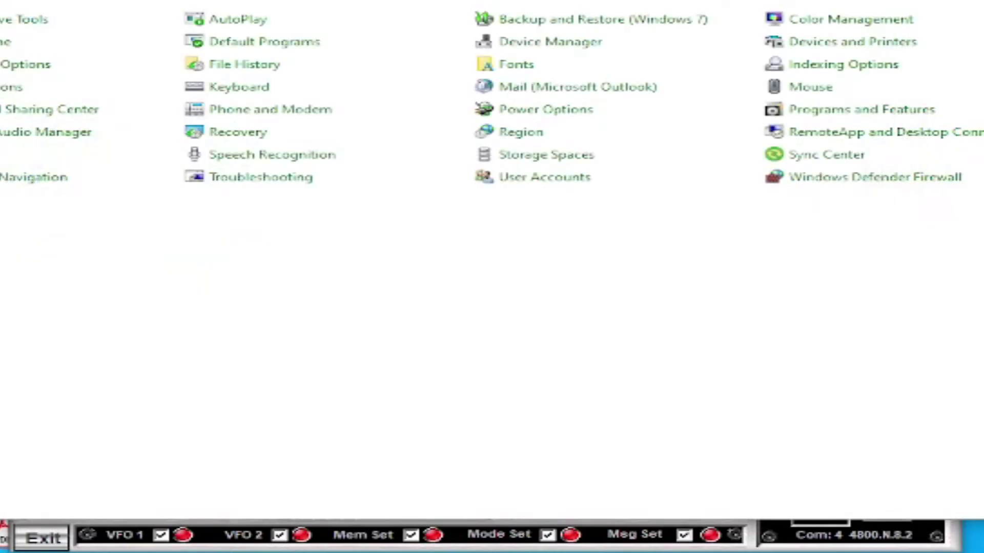
{"action": "key", "text": "alt+F4"}
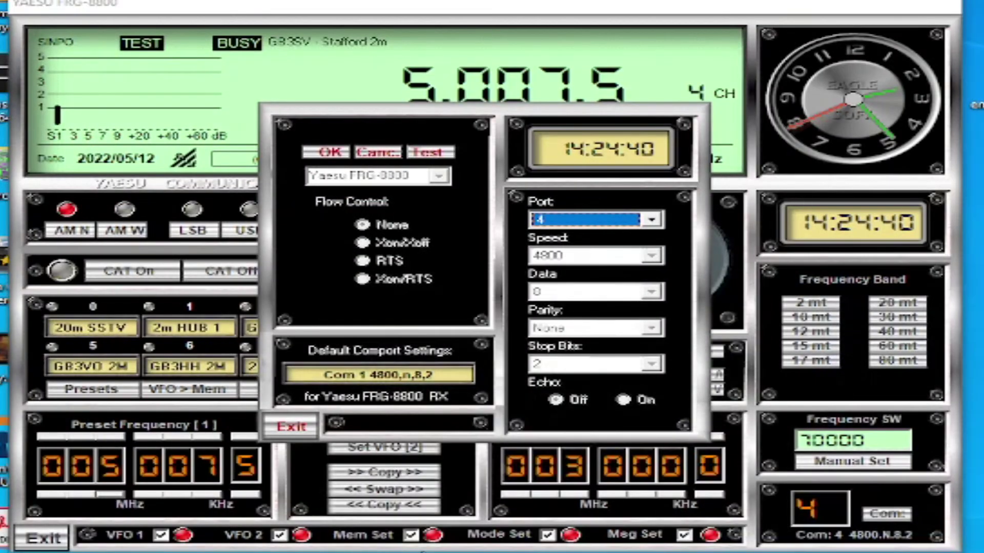
Step: Leave the COM port settings, switch CAT control on and recall the 2m HUB 1 memory channel
{"action": "left_click", "coordinate": [290, 425]}
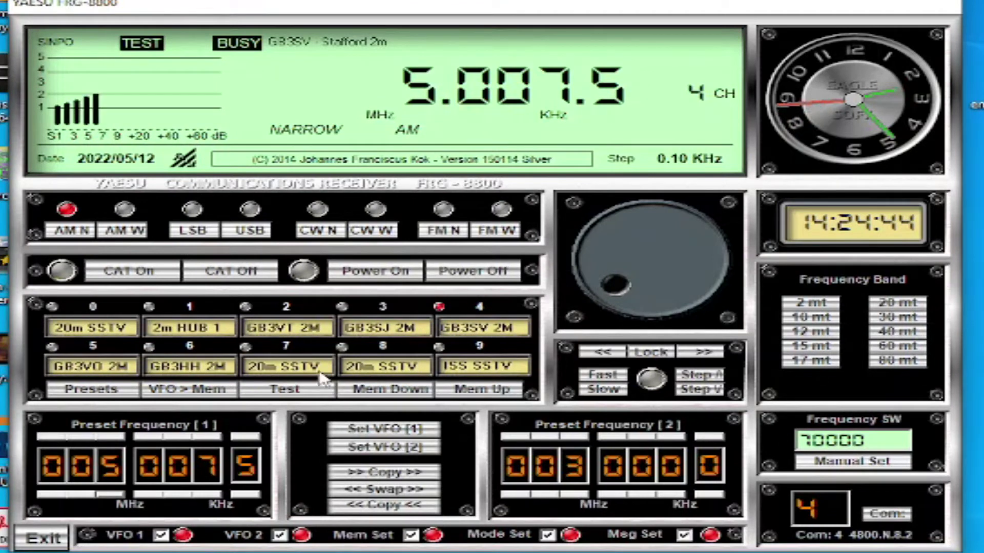
{"action": "left_click", "coordinate": [154, 277]}
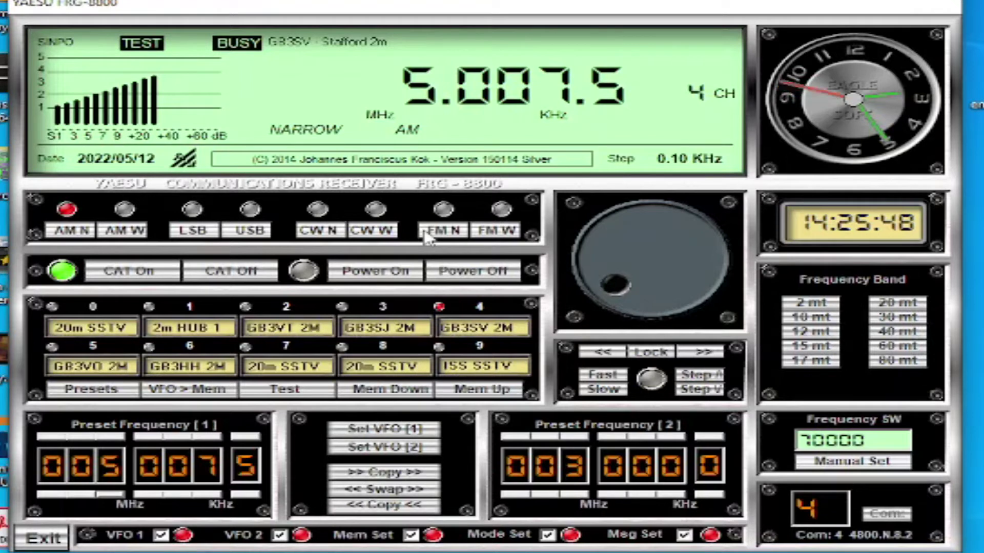
{"action": "left_click", "coordinate": [190, 328]}
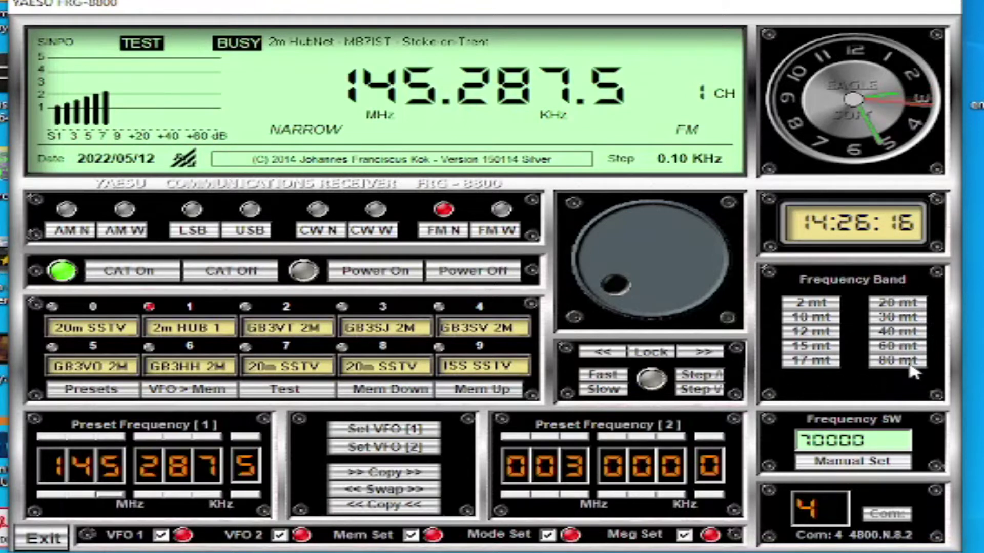
Step: Try the 17, 15, 12 and 2 metre frequency bands one after another
{"action": "left_click", "coordinate": [810, 361]}
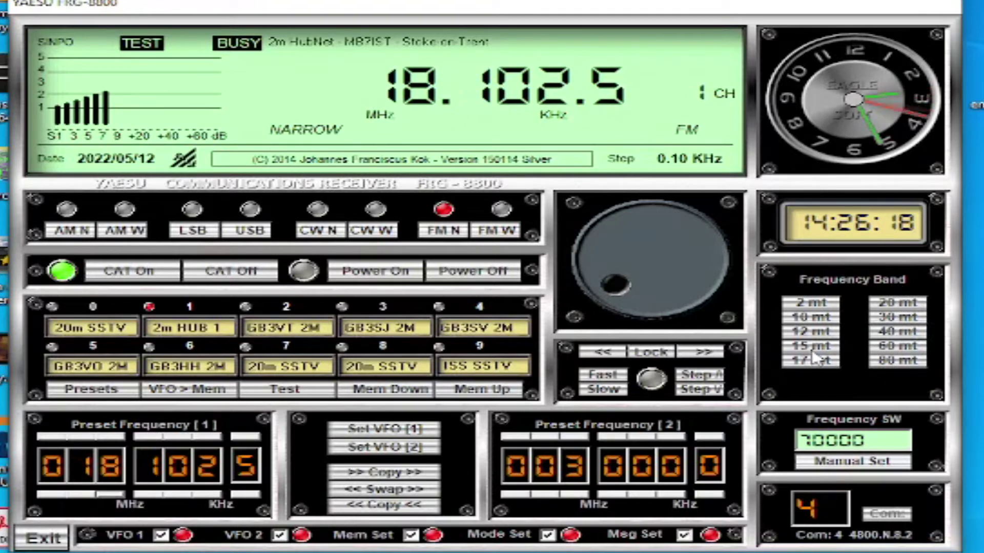
{"action": "left_click", "coordinate": [812, 353]}
{"action": "left_click", "coordinate": [810, 332]}
{"action": "left_click", "coordinate": [811, 304]}
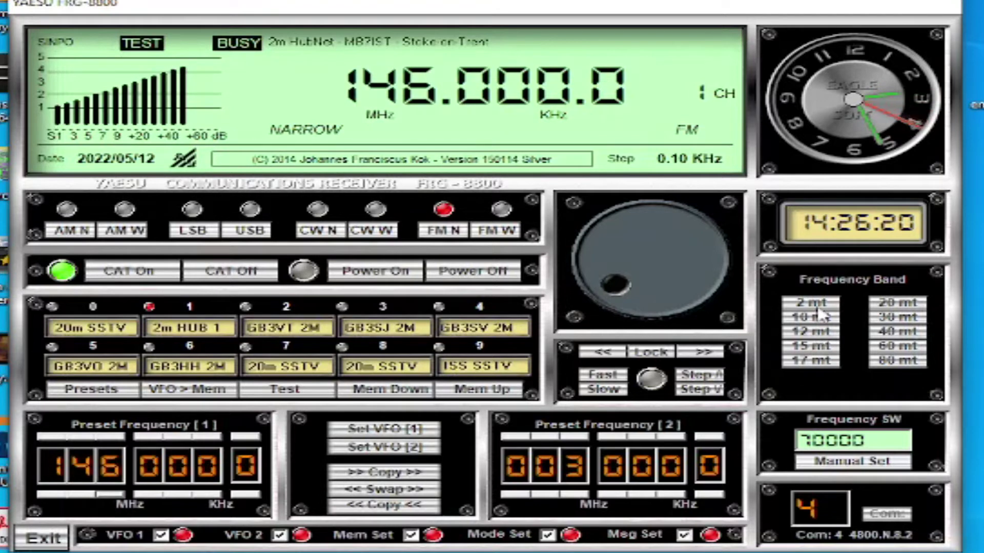
Step: Try the 20, 30, 40, 60 and 80 metre frequency bands in turn, and return to the 2 metre band
{"action": "left_click", "coordinate": [896, 306]}
{"action": "left_click", "coordinate": [896, 317]}
{"action": "left_click", "coordinate": [897, 332]}
{"action": "left_click", "coordinate": [896, 347]}
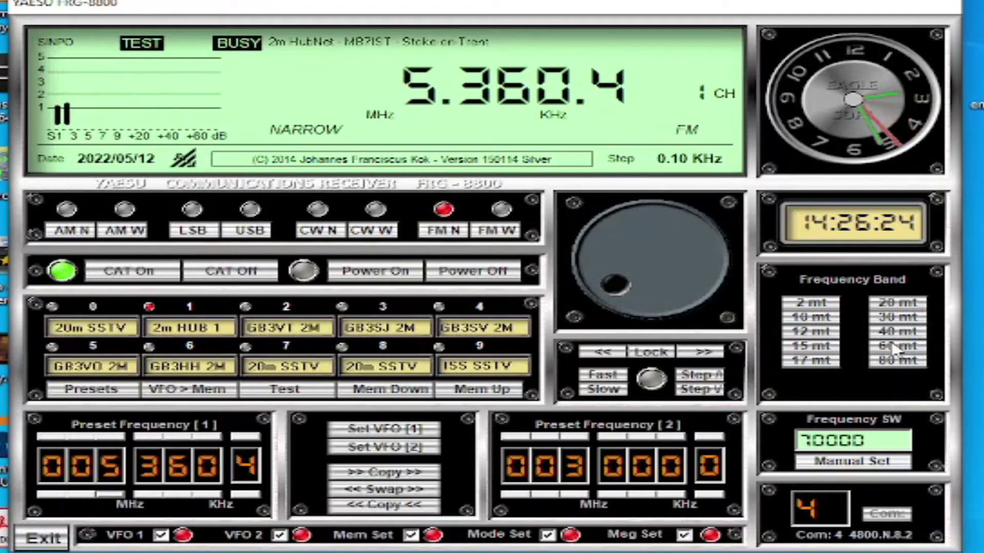
{"action": "left_click", "coordinate": [896, 360]}
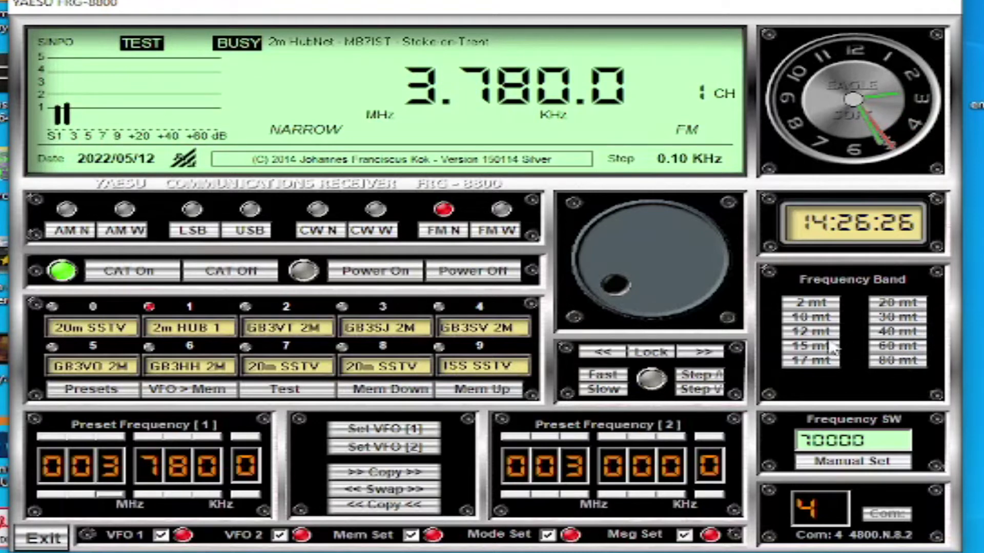
{"action": "left_click", "coordinate": [829, 305]}
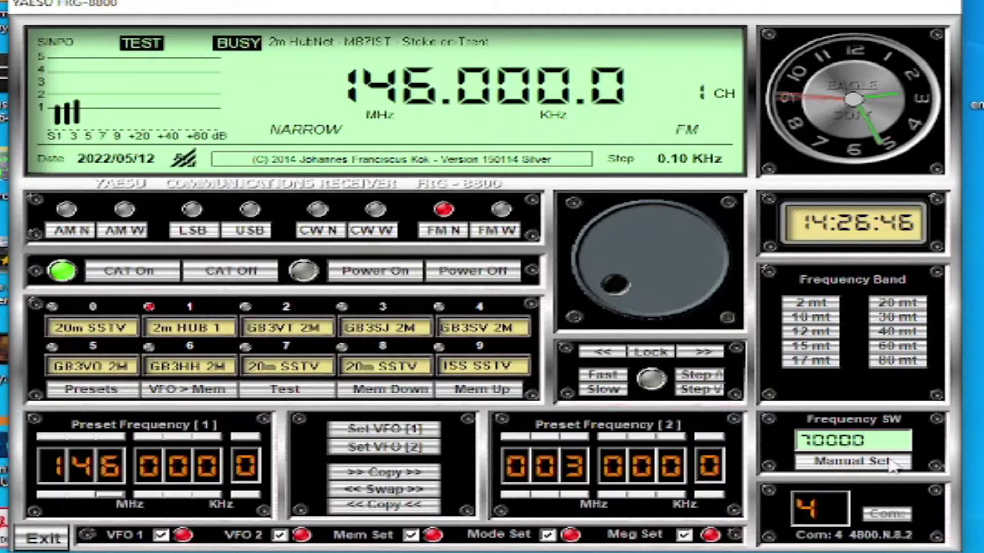
Step: Apply the shortwave frequency entry 70000 manually, change the entry to 71000 and apply it
{"action": "left_click", "coordinate": [834, 464]}
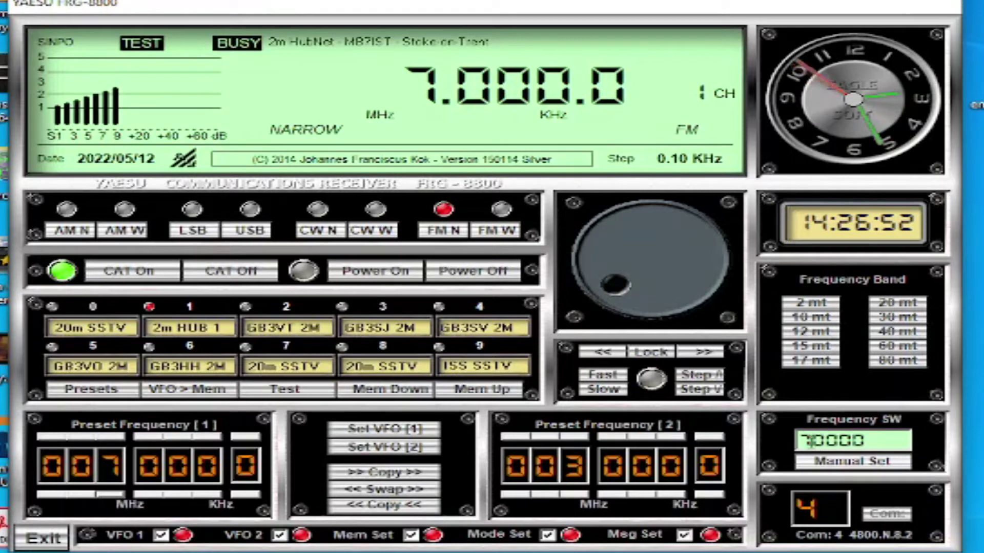
{"action": "key", "text": "BackSpace"}
{"action": "type", "text": "1"}
{"action": "left_click", "coordinate": [882, 464]}
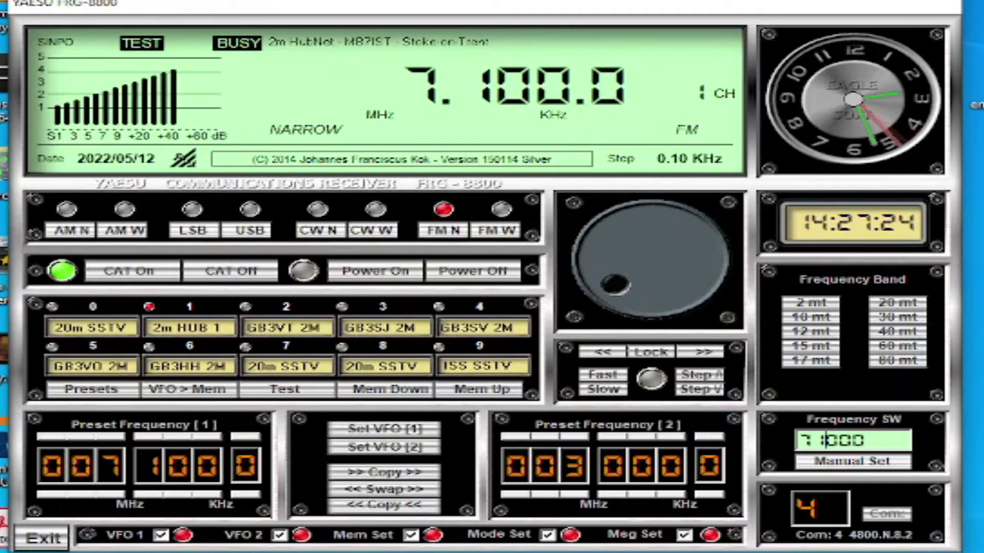
Step: Try stepping the MHz and 100 kHz digits of Preset Frequency 1 both ways, and set it to 7.500.0
{"action": "left_click", "coordinate": [114, 437]}
{"action": "left_click", "coordinate": [116, 495]}
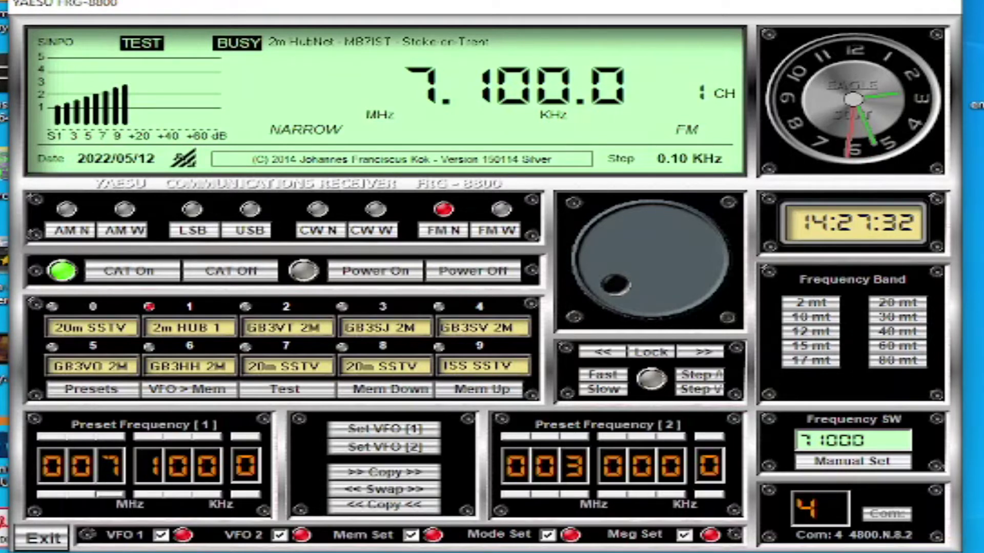
{"action": "left_click", "coordinate": [160, 495]}
{"action": "left_click", "coordinate": [156, 438]}
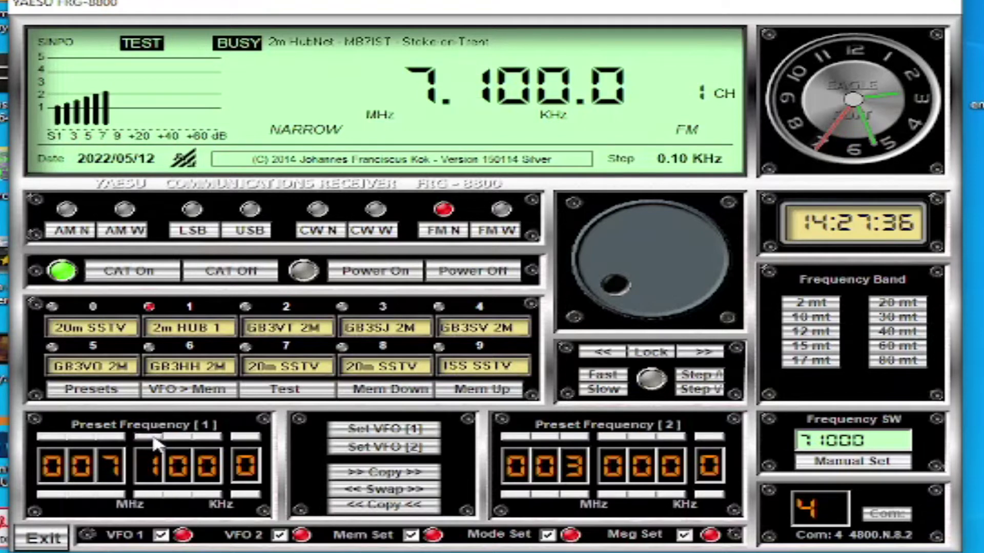
{"action": "left_click", "coordinate": [157, 439]}
{"action": "left_click", "coordinate": [157, 438]}
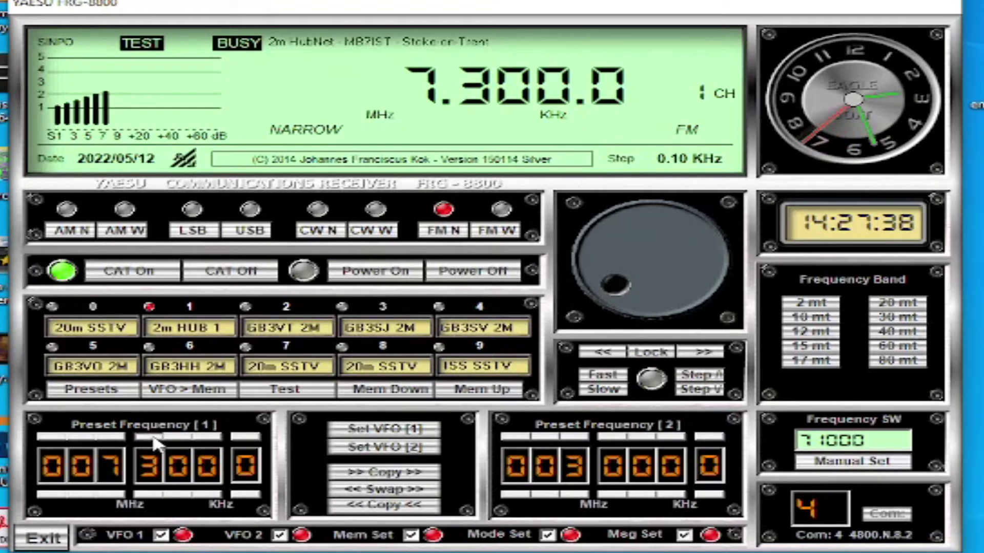
{"action": "left_click", "coordinate": [157, 439]}
{"action": "left_click", "coordinate": [157, 439]}
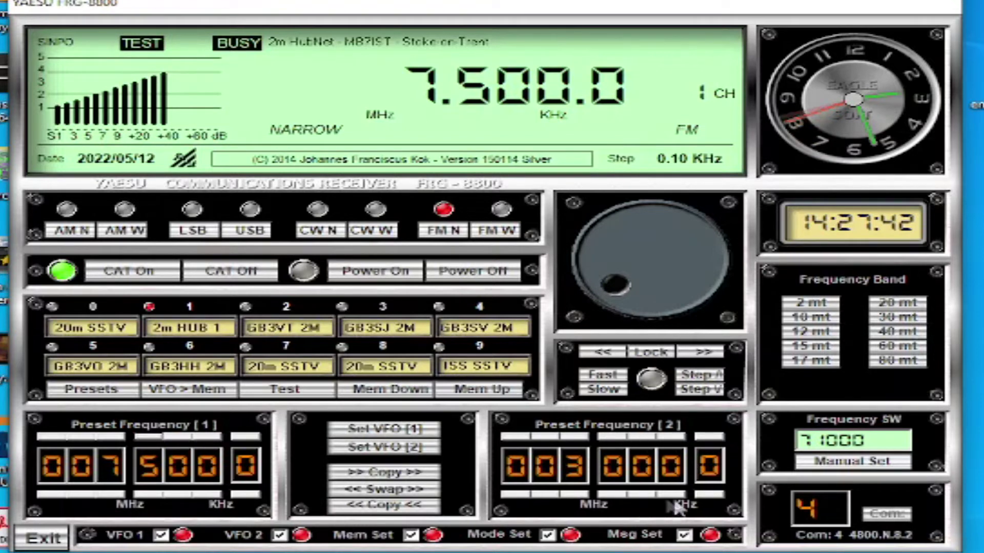
Step: Set Preset Frequency 2 to 3.500.0 by raising its 100 kHz digit
{"action": "left_click", "coordinate": [617, 439]}
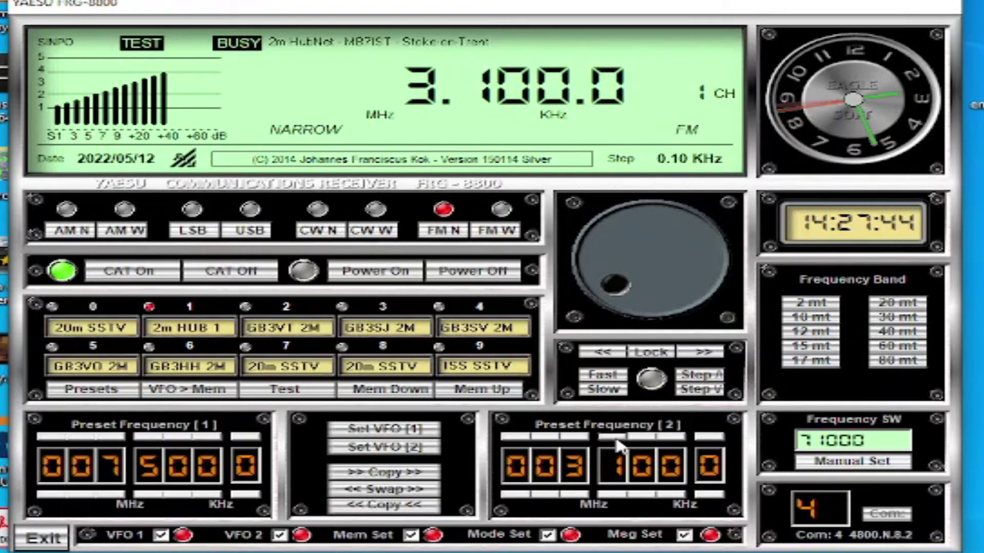
{"action": "left_click", "coordinate": [617, 438]}
{"action": "left_click", "coordinate": [616, 439]}
{"action": "left_click", "coordinate": [617, 440]}
{"action": "left_click", "coordinate": [618, 439]}
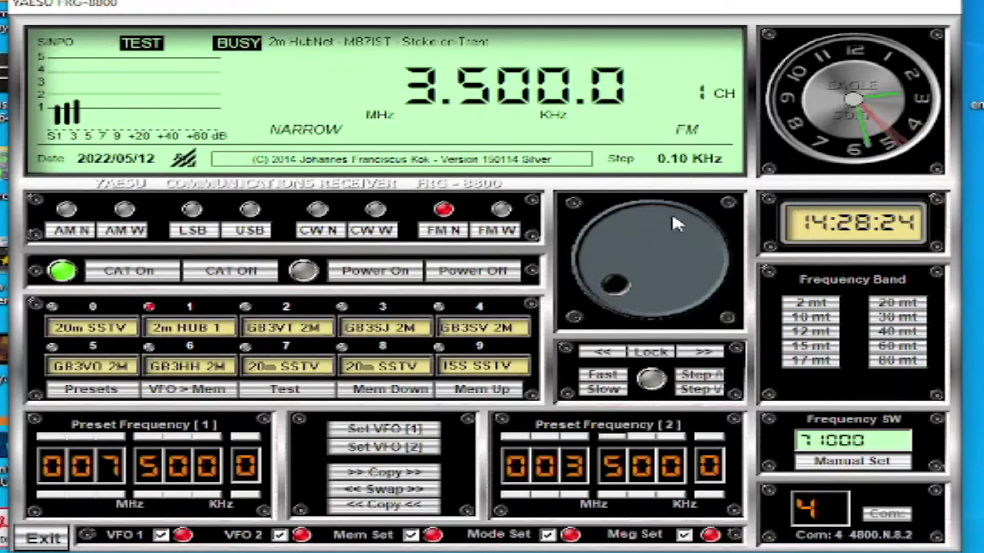
Step: Turn the tuning dial to 7.501.9 and continue tuning the frequency upward in repeated steps
{"action": "left_click_drag", "start_coordinate": [680, 220], "coordinate": [692, 267]}
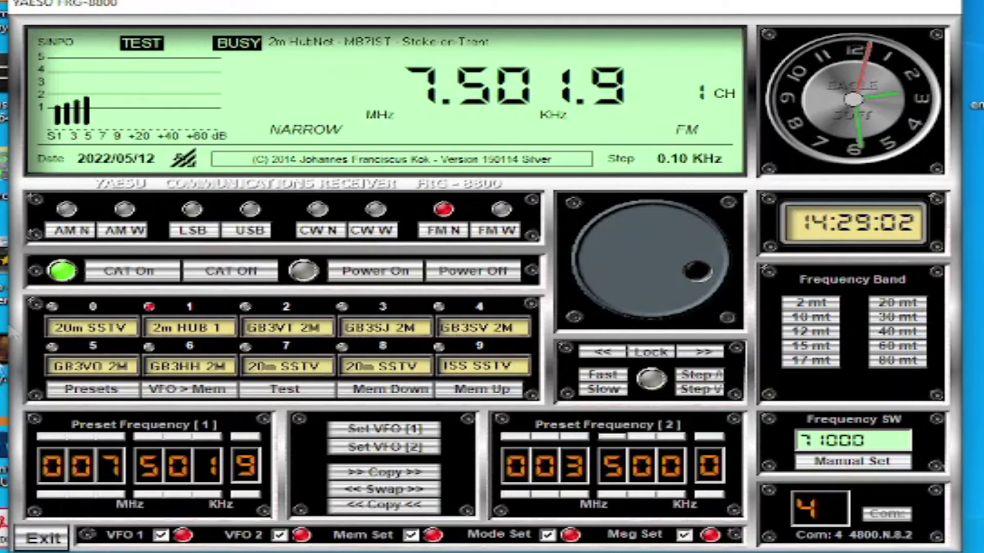
{"action": "left_click", "coordinate": [701, 354]}
{"action": "left_click", "coordinate": [702, 353]}
{"action": "left_click", "coordinate": [702, 354]}
{"action": "left_click", "coordinate": [702, 353]}
{"action": "left_click", "coordinate": [701, 354]}
{"action": "left_click", "coordinate": [702, 354]}
{"action": "left_click", "coordinate": [701, 353]}
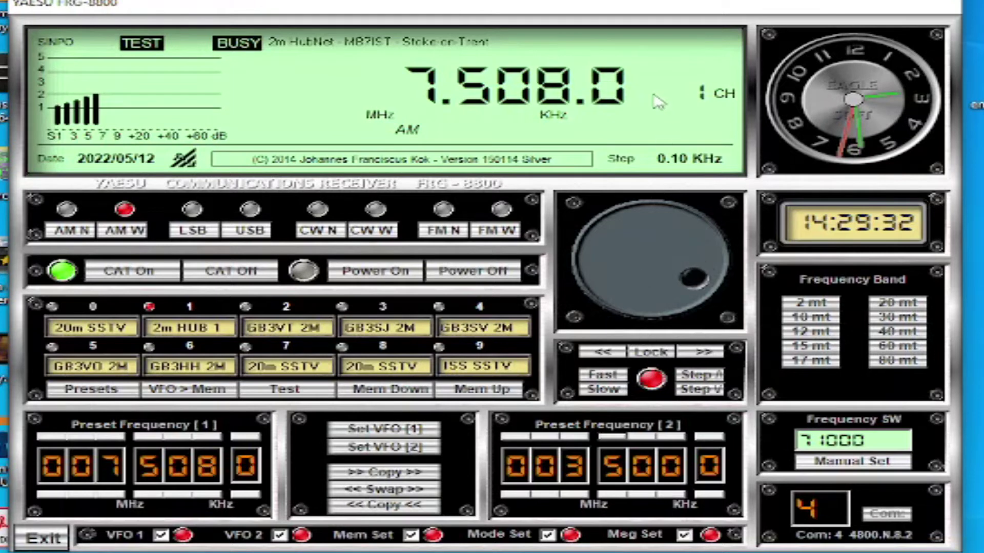
Step: Unlock the tuning dial and switch the tuning step between 1.00 kHz and 10.00 kHz, ending on 10.00 kHz
{"action": "left_click", "coordinate": [654, 353]}
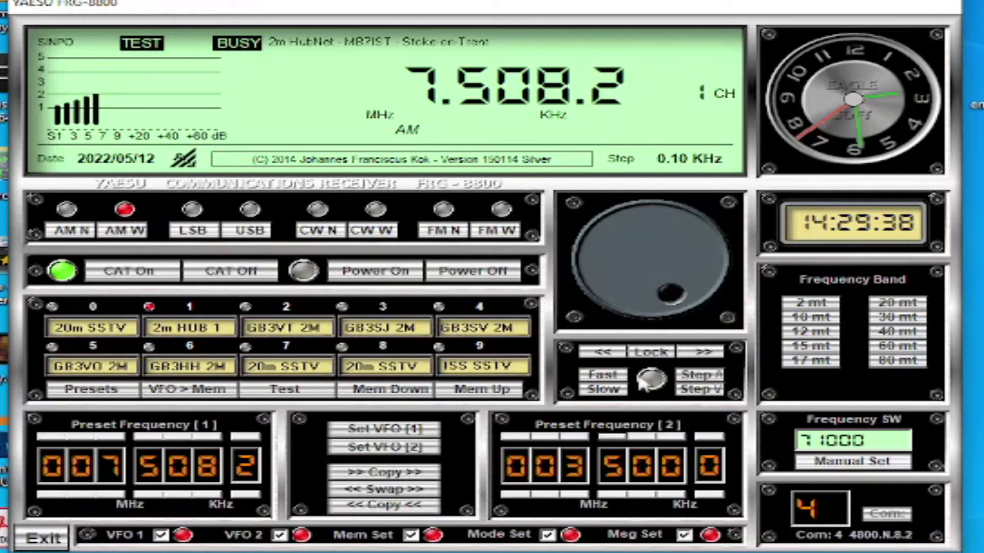
{"action": "left_click", "coordinate": [716, 375]}
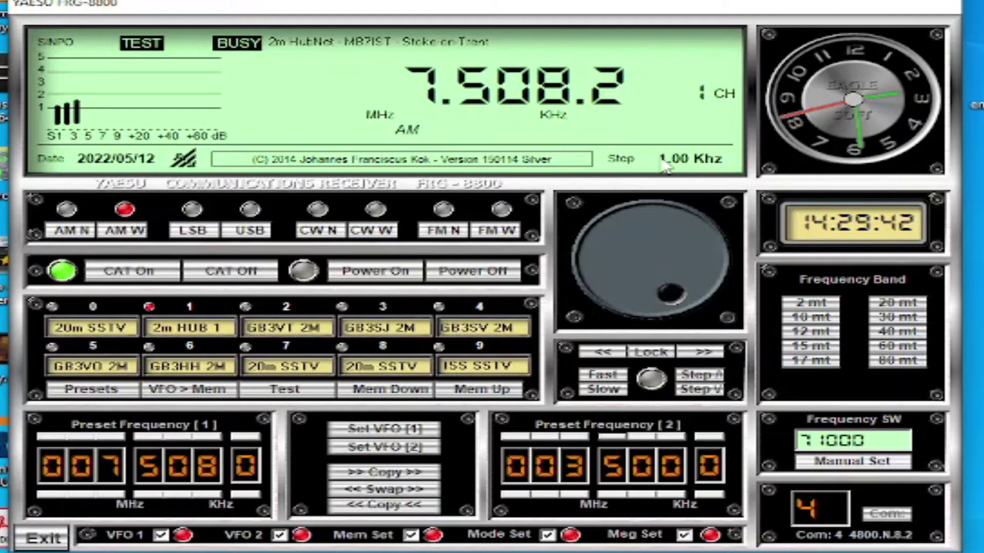
{"action": "left_click", "coordinate": [706, 383]}
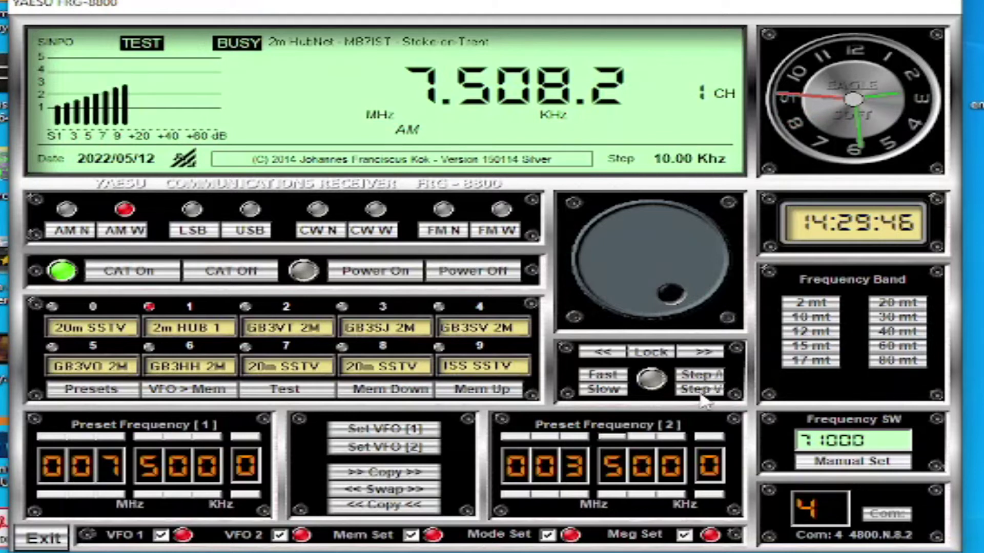
{"action": "left_click", "coordinate": [701, 394]}
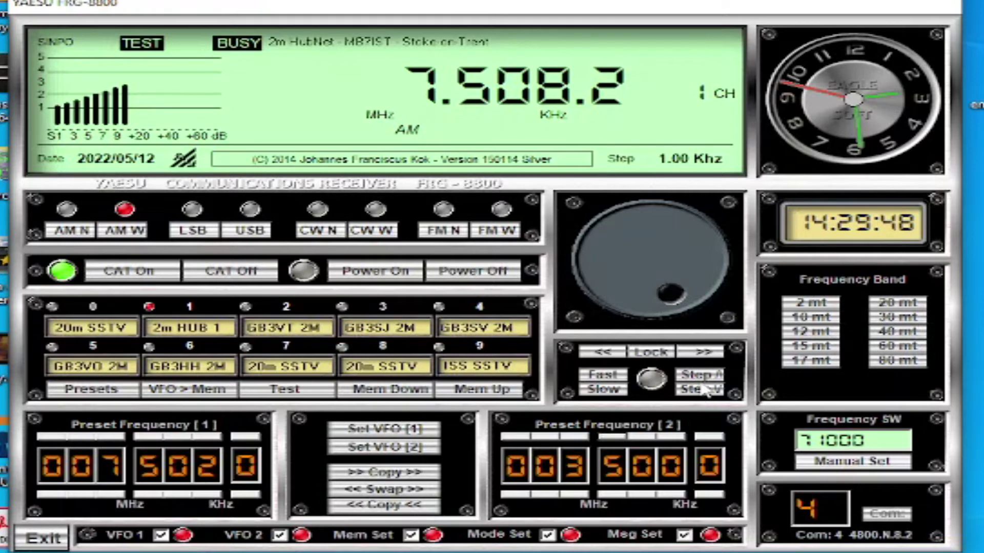
{"action": "left_click", "coordinate": [703, 378]}
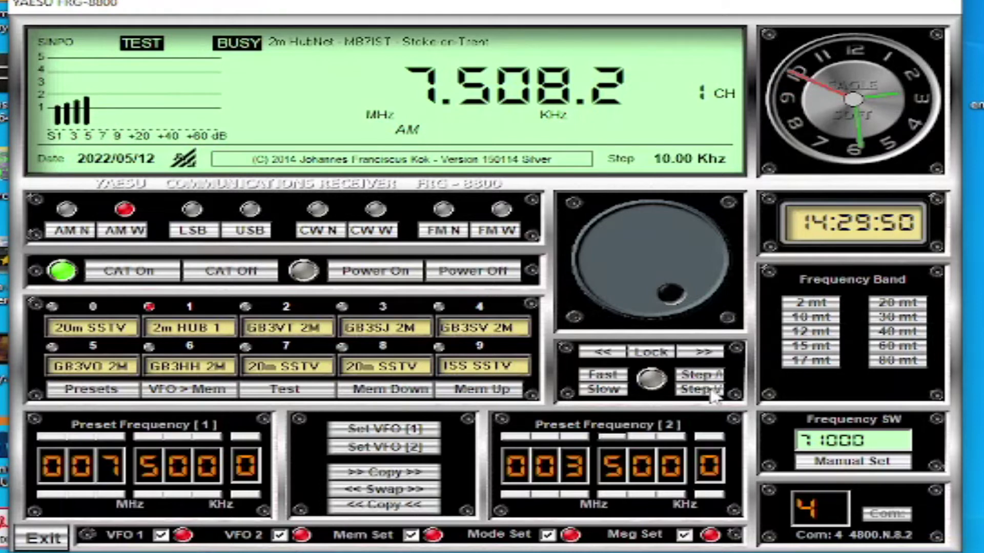
Step: Set the tuning step to 1.00 kHz and run automatic tuning upward, stopping it at 7.520.0
{"action": "left_click", "coordinate": [711, 391]}
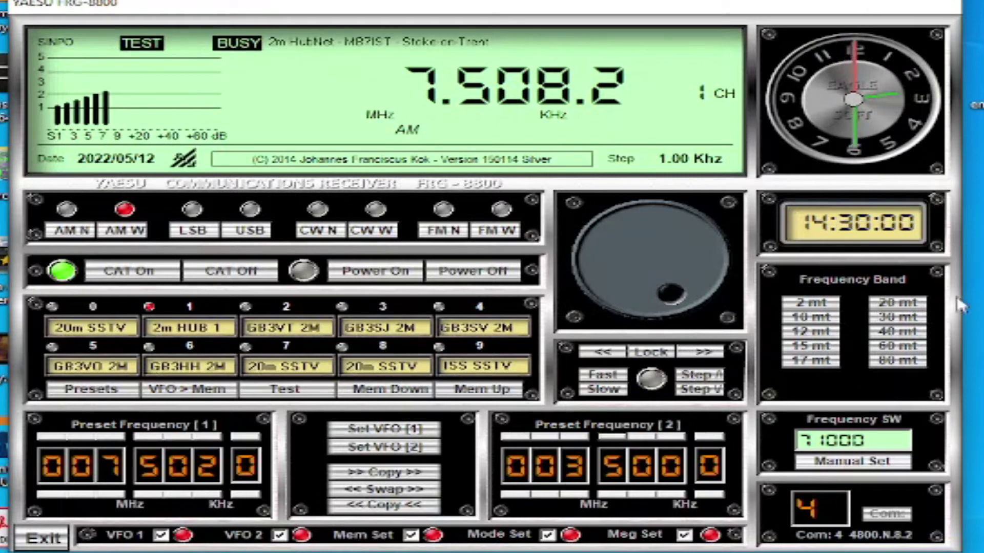
{"action": "left_click", "coordinate": [695, 360]}
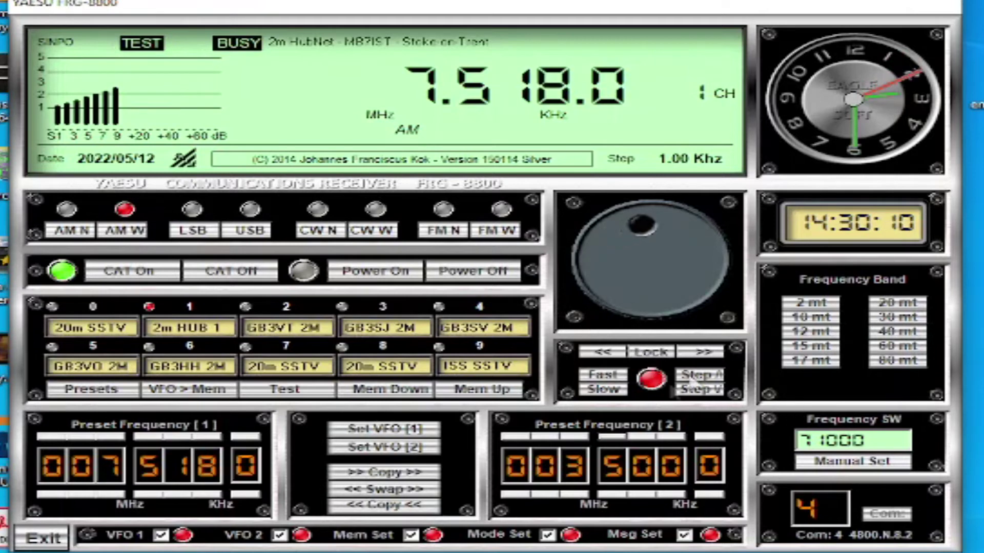
{"action": "left_click", "coordinate": [656, 353]}
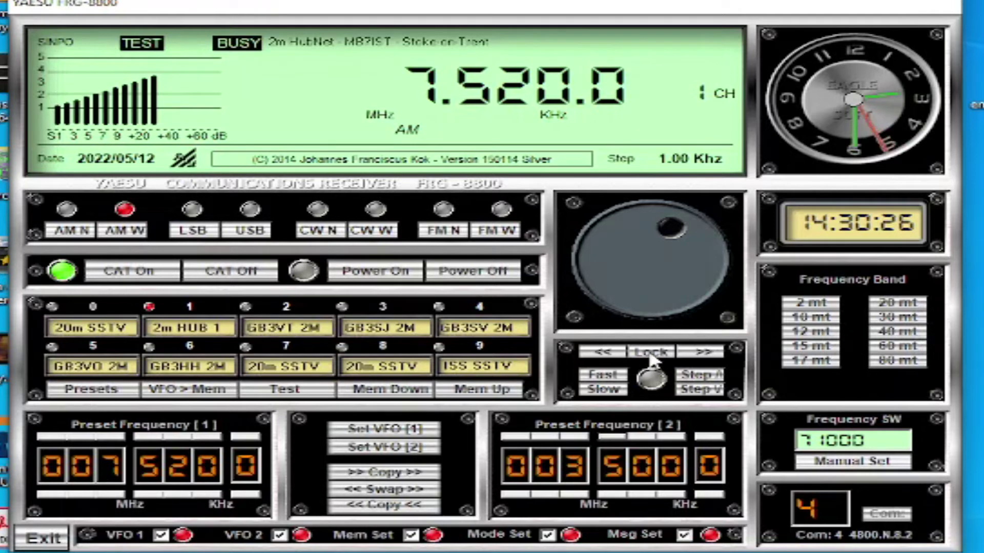
Step: Run automatic tuning downward to 7.517.0, then upward, locking it at 7.526.0
{"action": "left_click", "coordinate": [618, 353]}
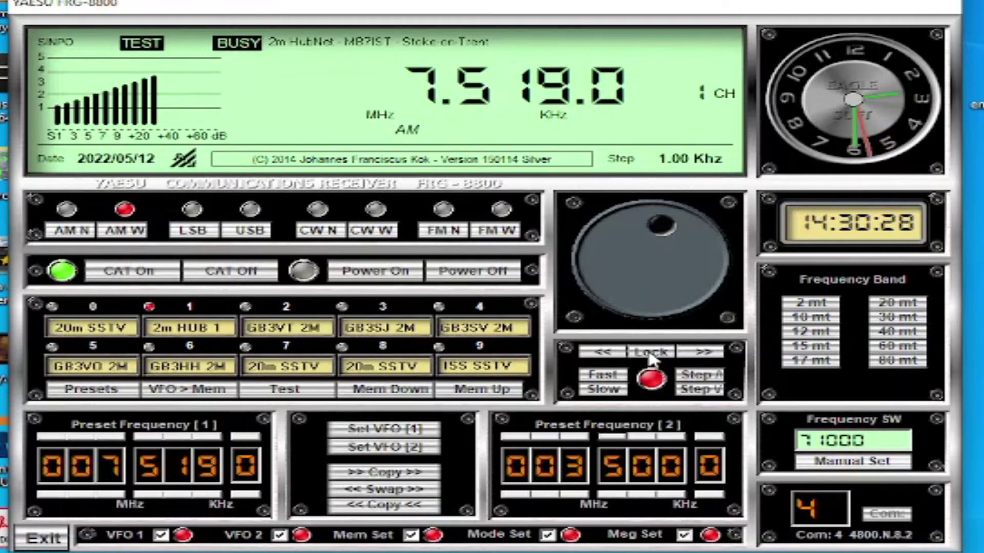
{"action": "left_click", "coordinate": [651, 355]}
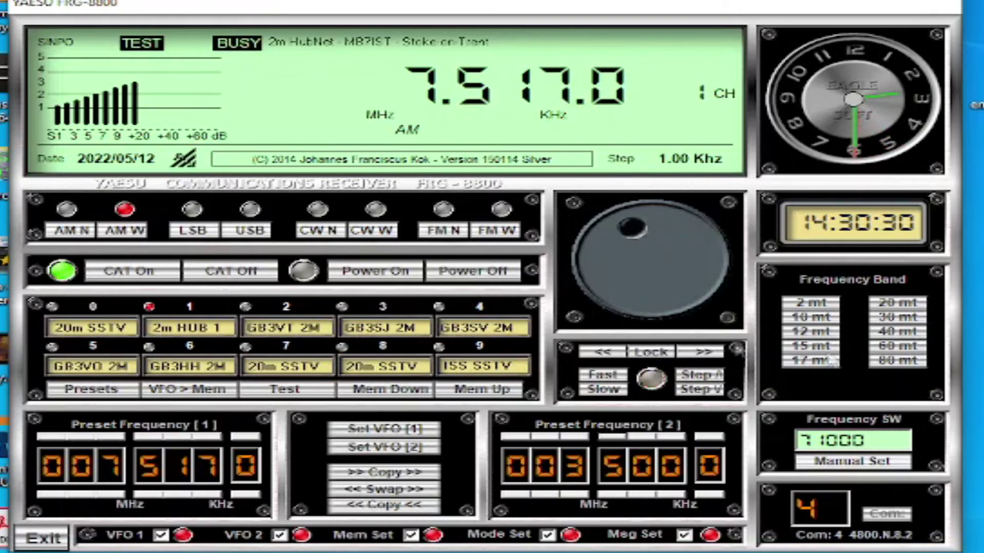
{"action": "left_click", "coordinate": [697, 353]}
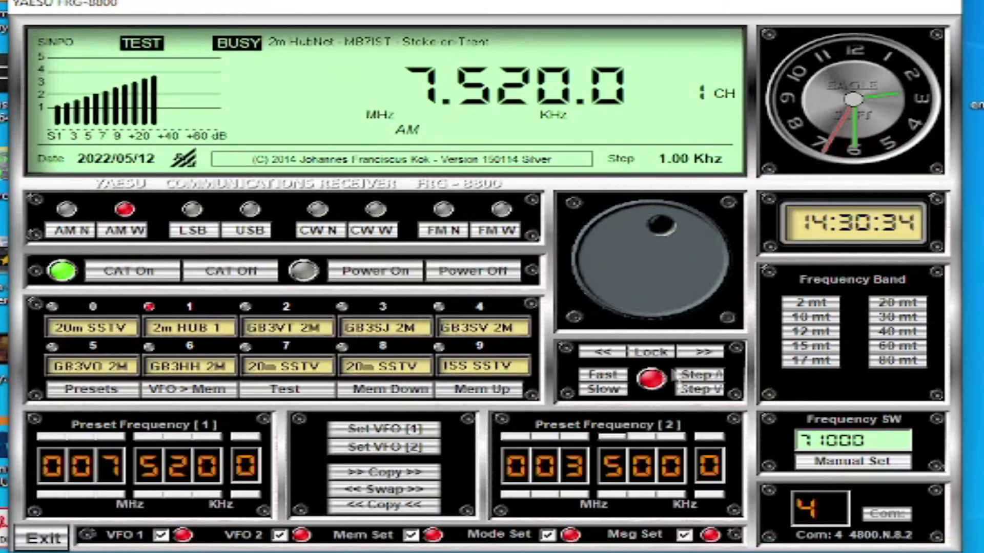
{"action": "left_click", "coordinate": [656, 354]}
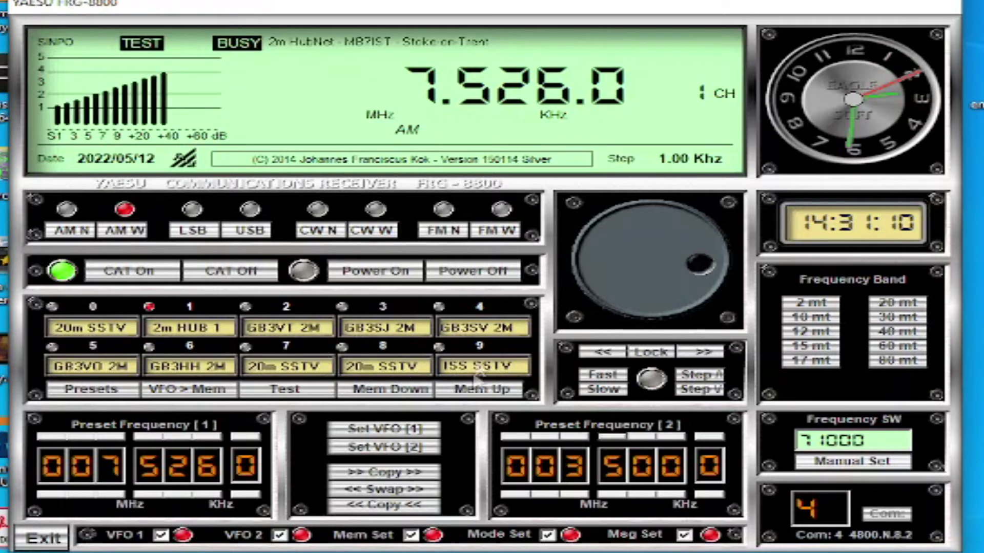
Step: Page the memory channel display up to the bank of channels 60 to 69
{"action": "left_click", "coordinate": [496, 390]}
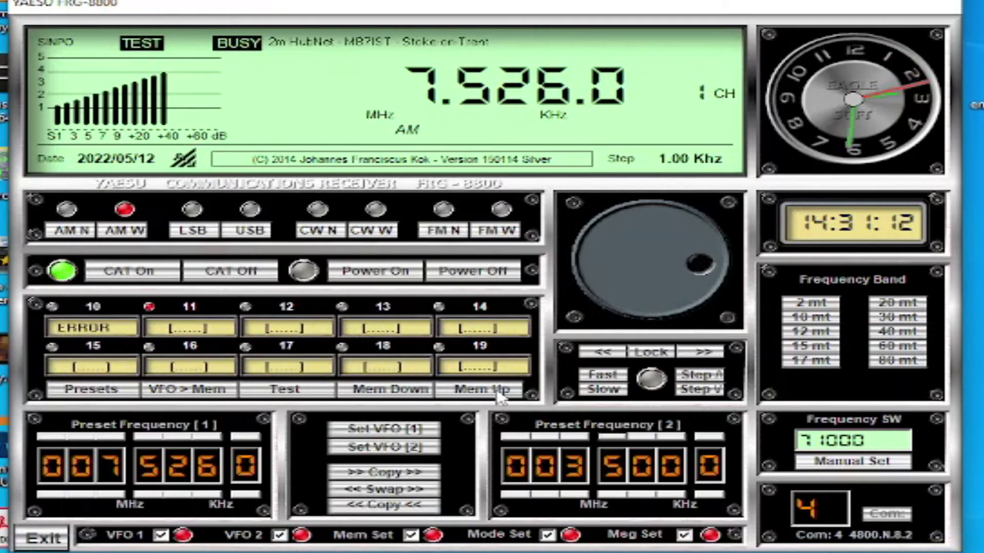
{"action": "left_click", "coordinate": [496, 390]}
{"action": "left_click", "coordinate": [496, 390]}
{"action": "left_click", "coordinate": [499, 395]}
{"action": "left_click", "coordinate": [499, 395]}
{"action": "left_click", "coordinate": [500, 396]}
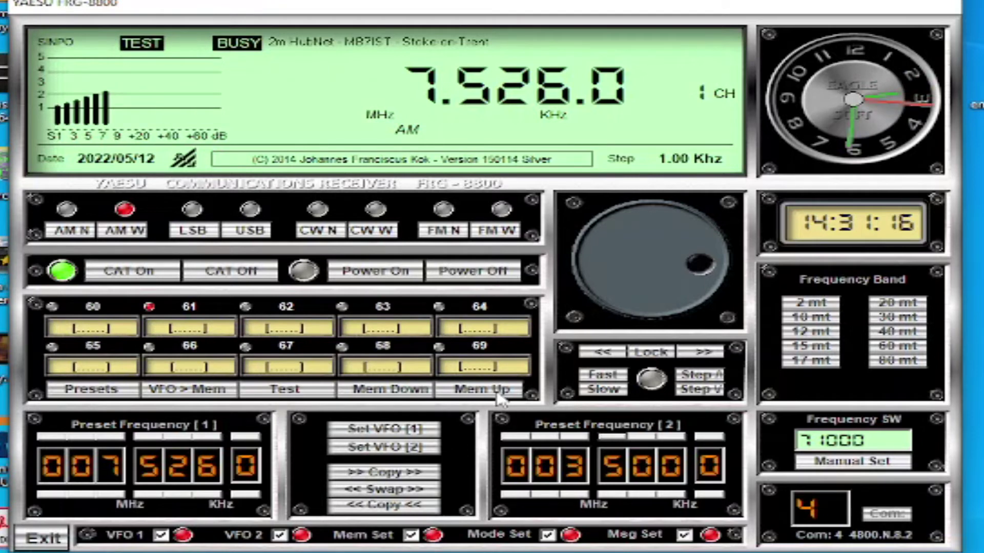
Step: Page the memory channel display back down to the bank of channels 0 to 9
{"action": "left_click", "coordinate": [395, 395]}
{"action": "left_click", "coordinate": [395, 395]}
{"action": "left_click", "coordinate": [395, 396]}
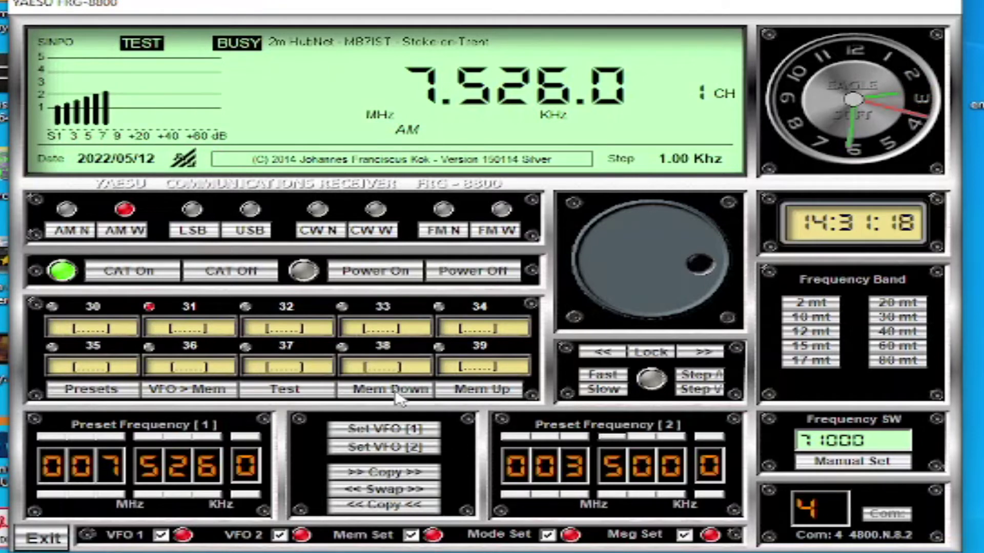
{"action": "left_click", "coordinate": [396, 396]}
{"action": "left_click", "coordinate": [396, 395]}
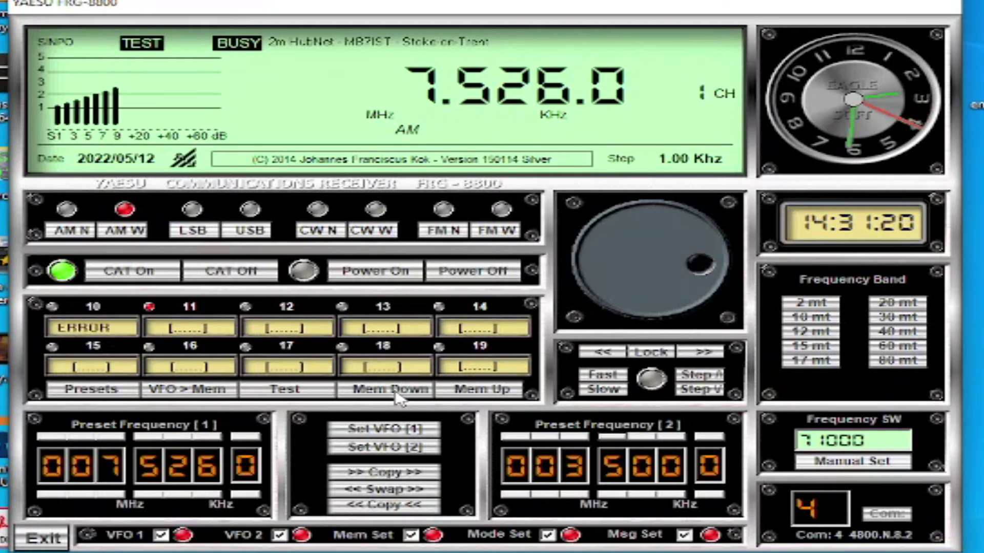
{"action": "left_click", "coordinate": [395, 396]}
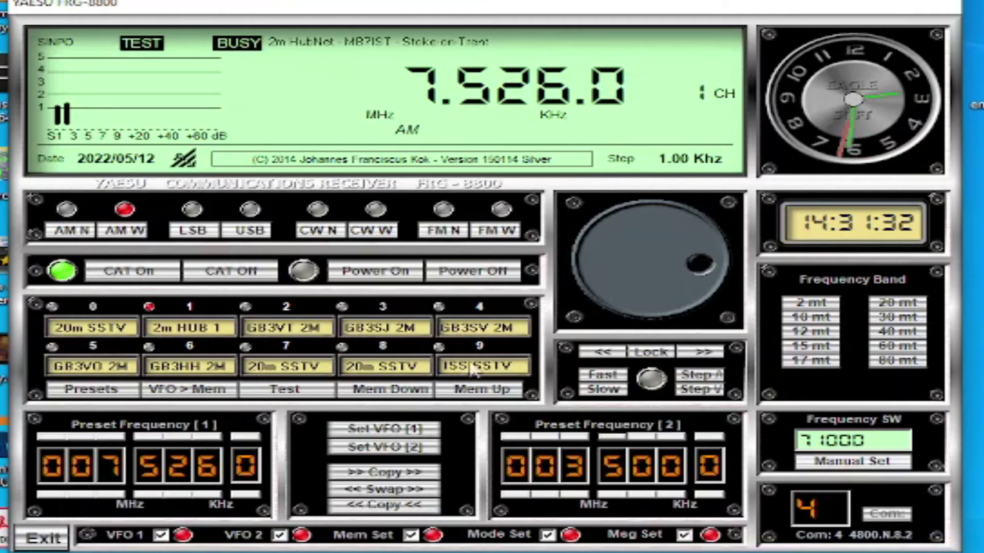
Step: Open the presets editor and load several stored entries into its fields, ending with the ISS SSTV preset
{"action": "left_click", "coordinate": [116, 392]}
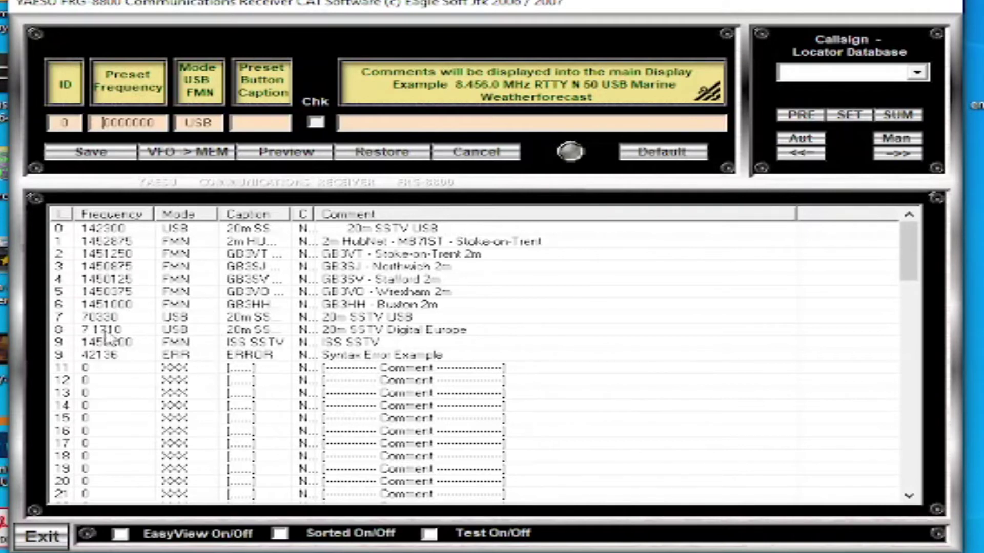
{"action": "left_click", "coordinate": [114, 318]}
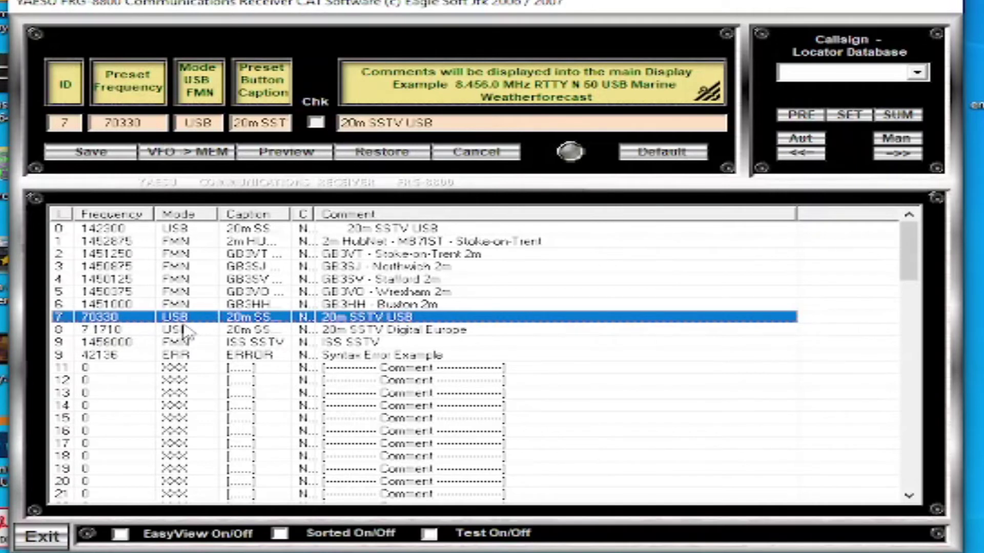
{"action": "left_click", "coordinate": [122, 230]}
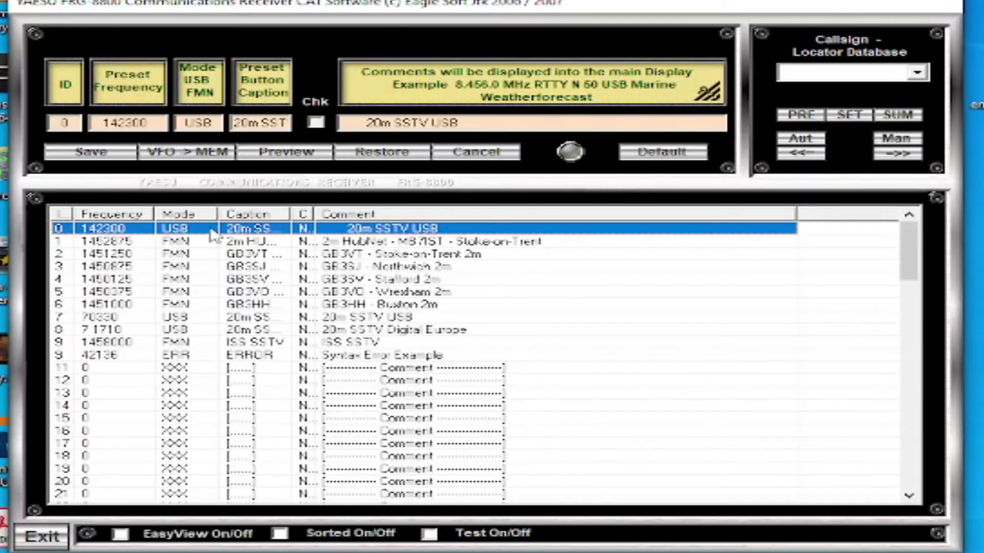
{"action": "left_click", "coordinate": [103, 369]}
{"action": "left_click", "coordinate": [118, 331]}
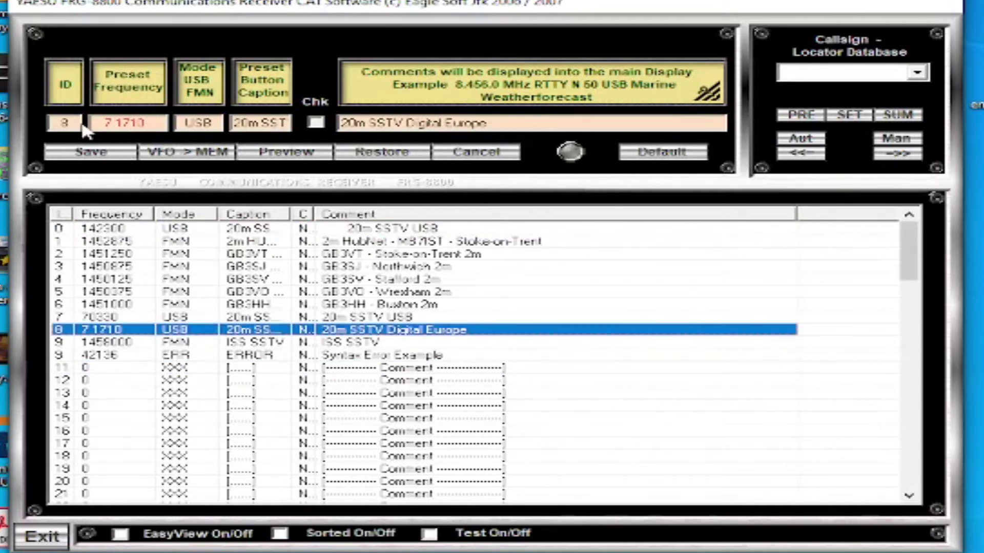
{"action": "left_click", "coordinate": [88, 367]}
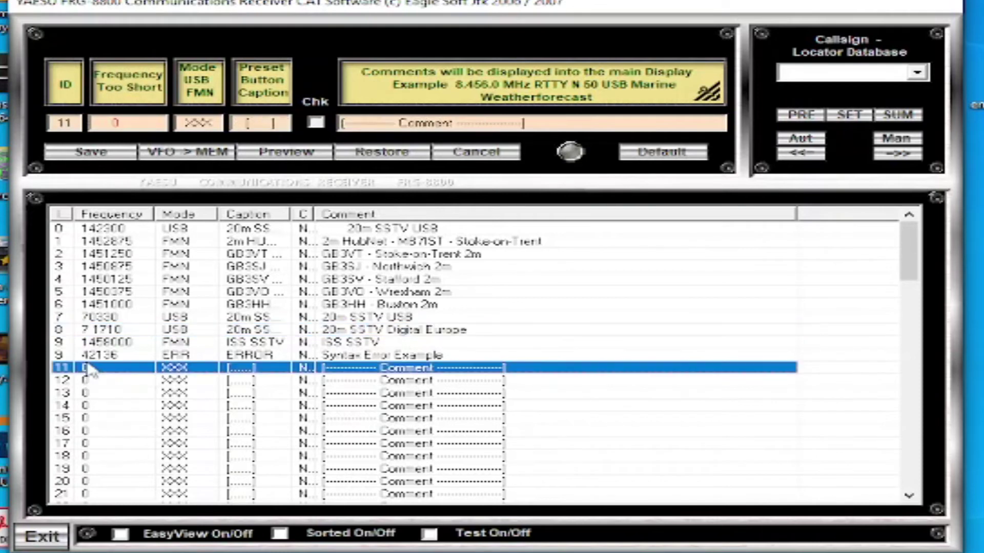
{"action": "left_click", "coordinate": [109, 355]}
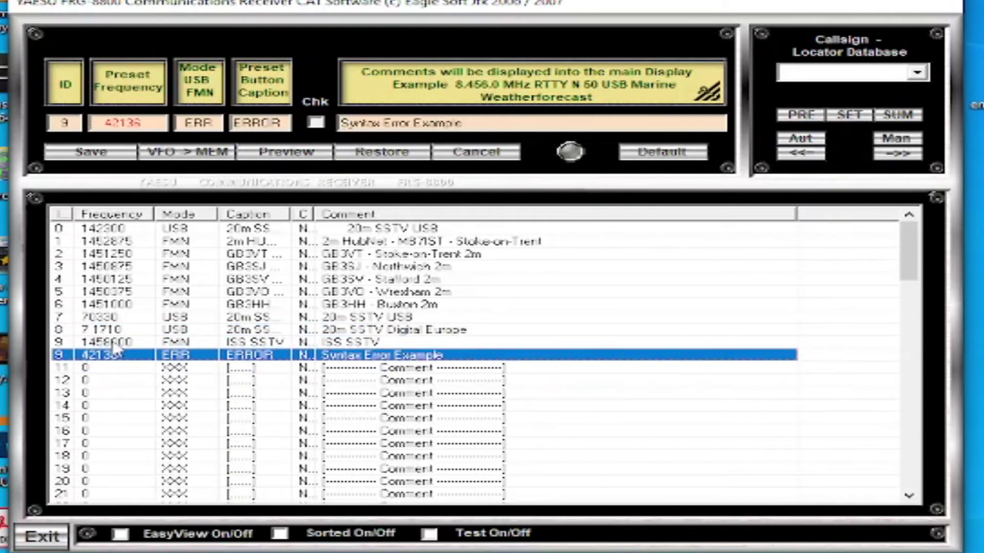
{"action": "left_click", "coordinate": [116, 342]}
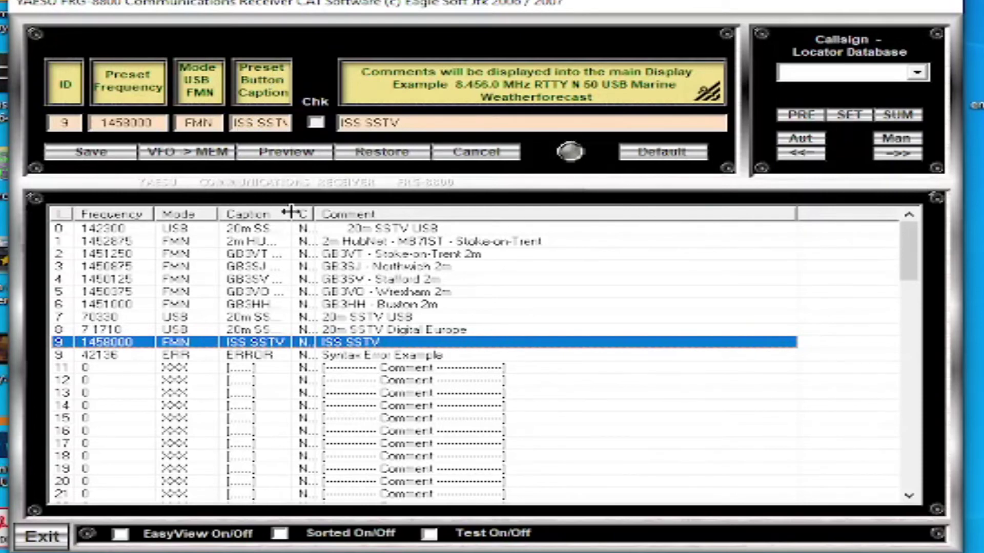
Step: Widen the Caption column to fit the full captions, and try the comment field and the callsign locator list
{"action": "left_click_drag", "start_coordinate": [291, 211], "coordinate": [332, 212]}
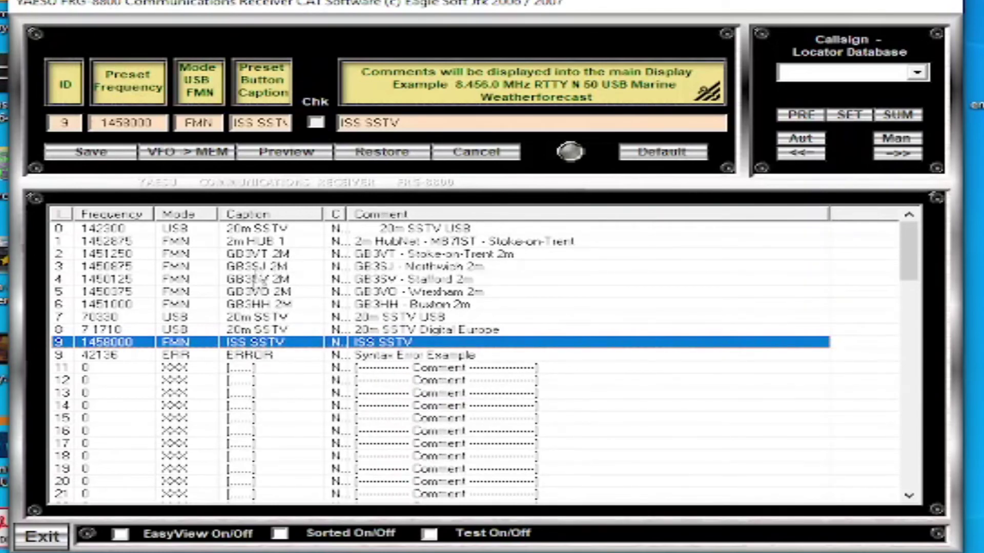
{"action": "left_click", "coordinate": [418, 122]}
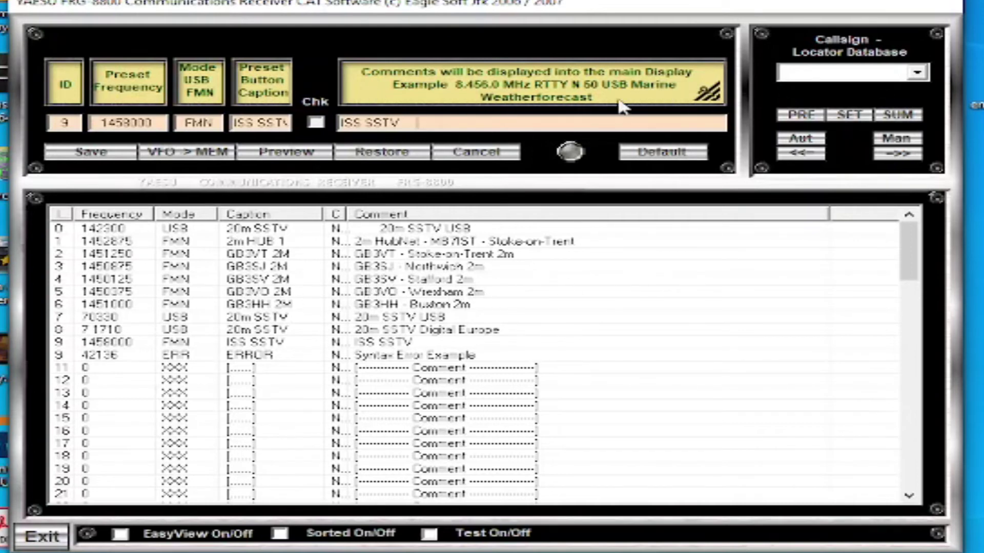
{"action": "left_click", "coordinate": [917, 72]}
{"action": "left_click", "coordinate": [919, 73]}
Step: Save the ISS SSTV preset, accept the new data notice, and return to the main receiver panel
{"action": "left_click", "coordinate": [90, 154]}
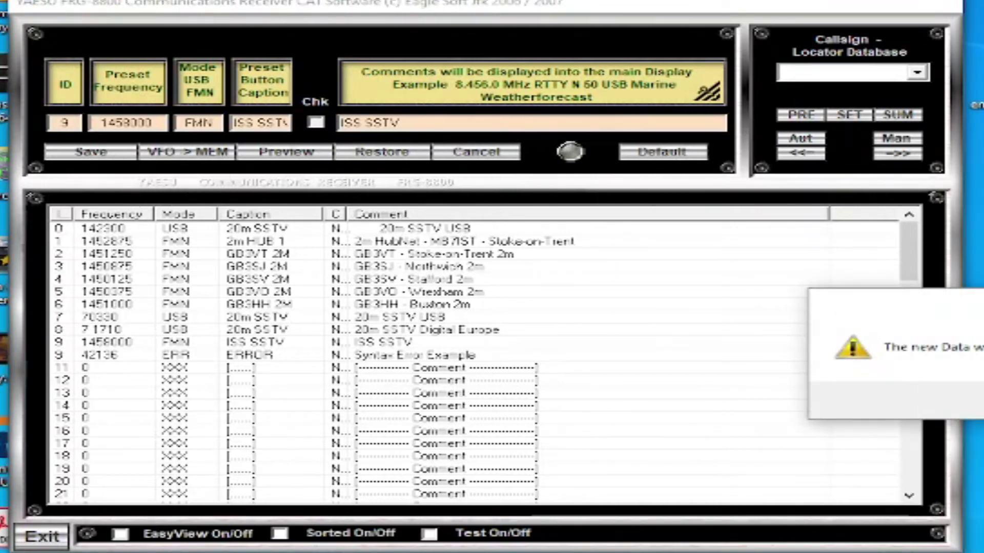
{"action": "key", "text": "Return"}
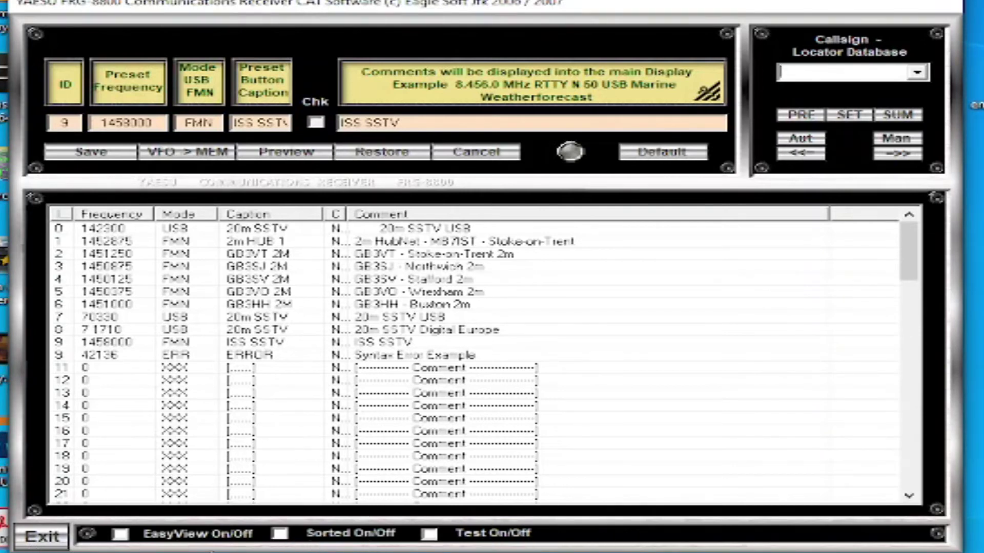
{"action": "left_click", "coordinate": [46, 541]}
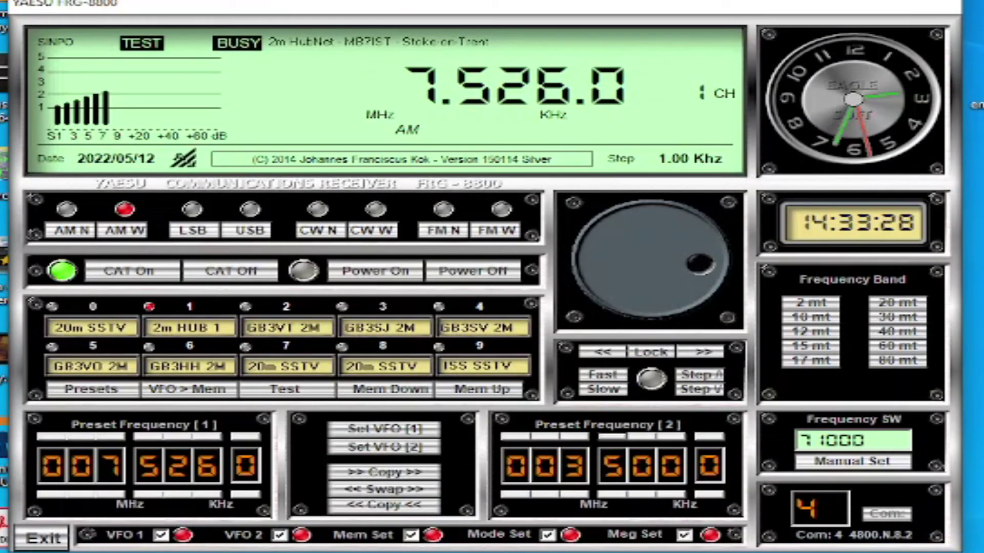